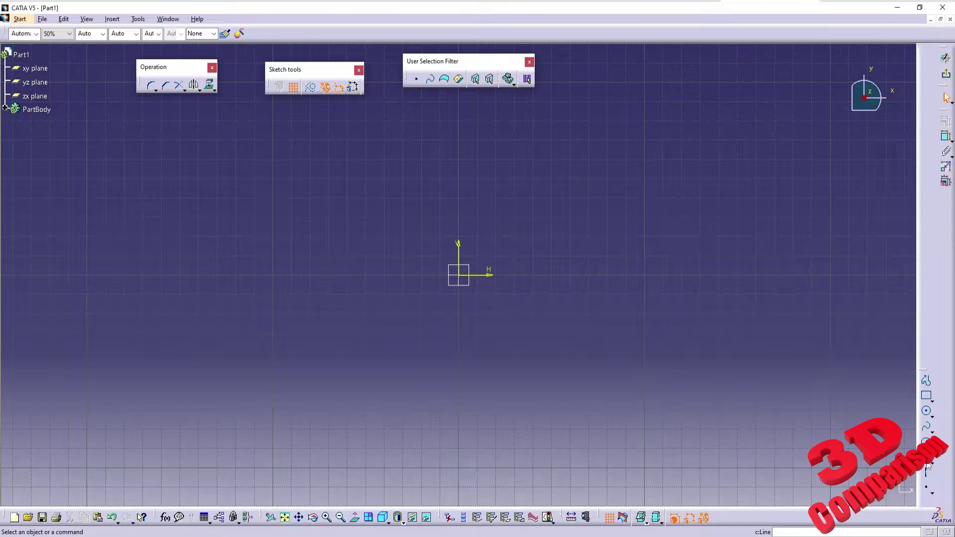
Undock the Profile toolbar into a floating group and pick the Circle tool.
left_click_drag(927, 372, 826, 278)
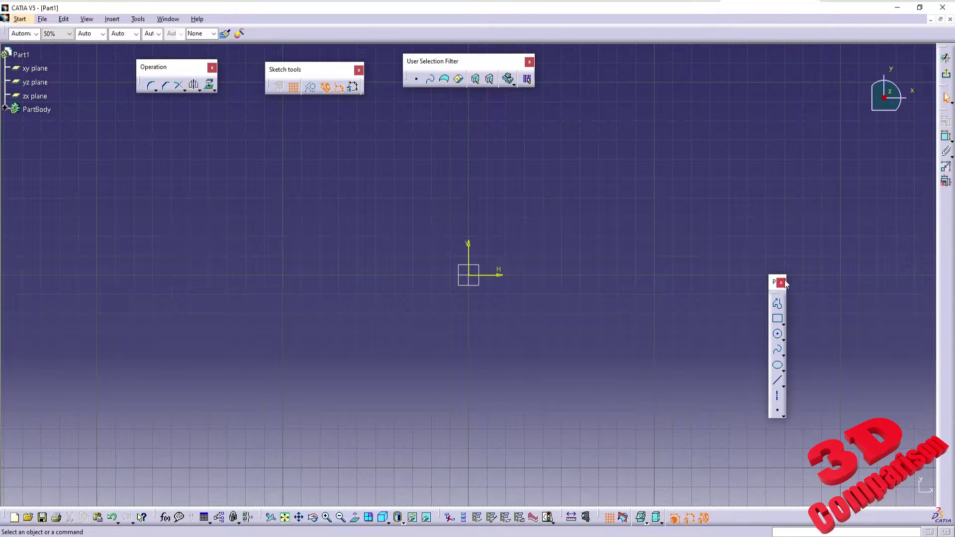
left_click(775, 384)
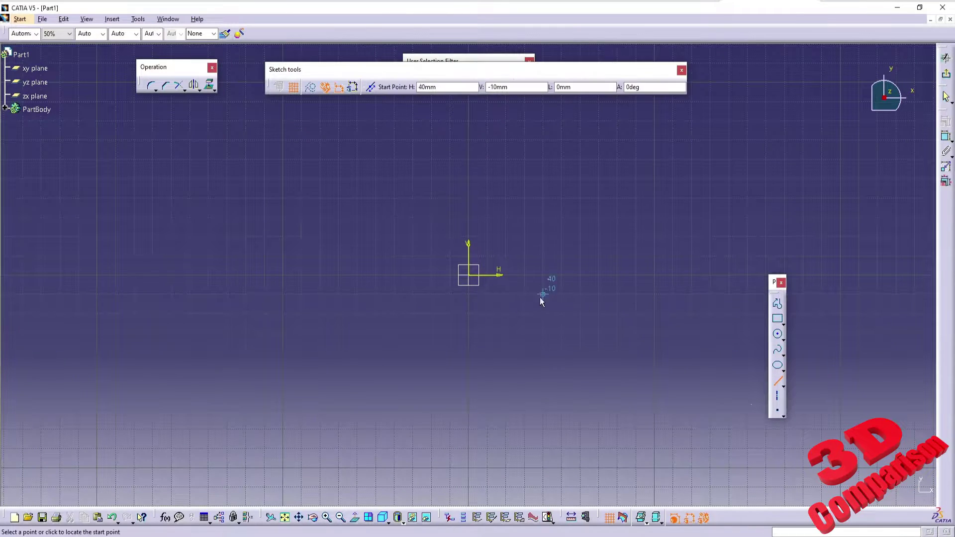
left_click(779, 337)
Sketch four circles of different sizes scattered around the origin.
left_click(598, 217)
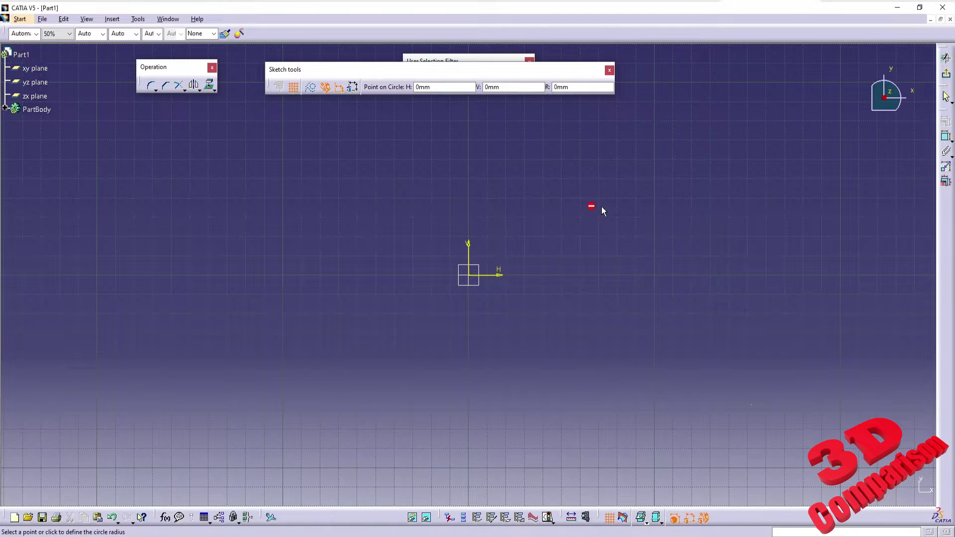
left_click(641, 149)
mouse_move(625, 156)
middle_mouse_down()
mouse_move(515, 210)
mouse_move(504, 169)
middle_mouse_up()
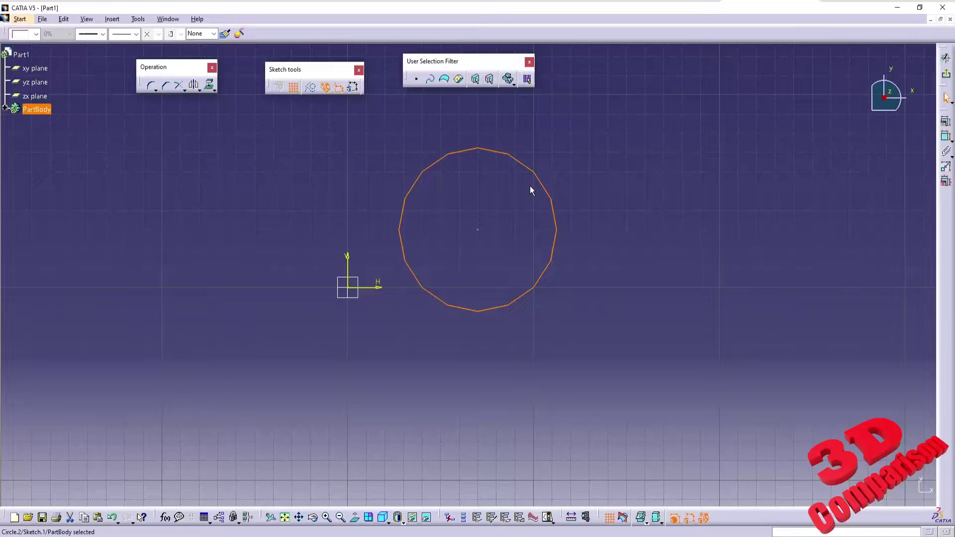
left_click(626, 345)
left_click(664, 289)
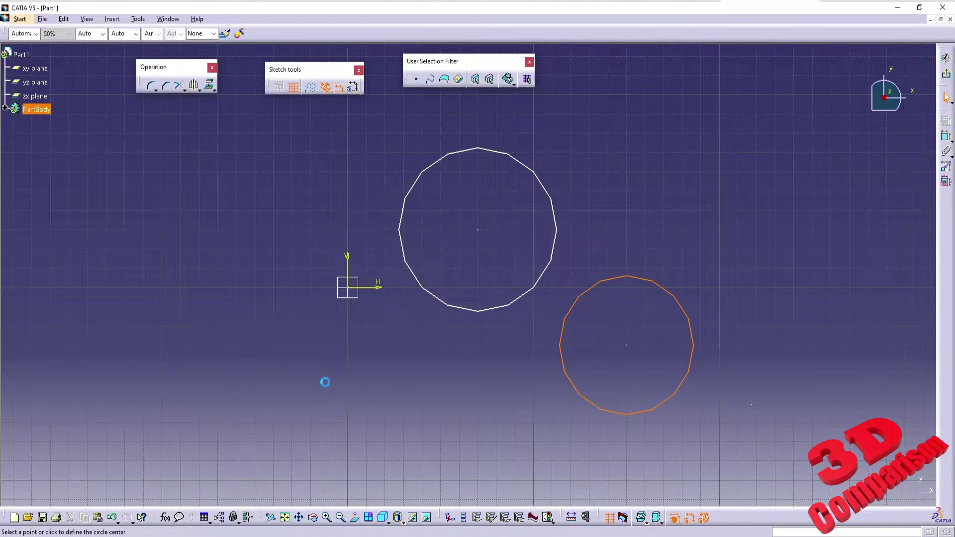
left_click(310, 383)
left_click(326, 333)
left_click(234, 207)
left_click(273, 169)
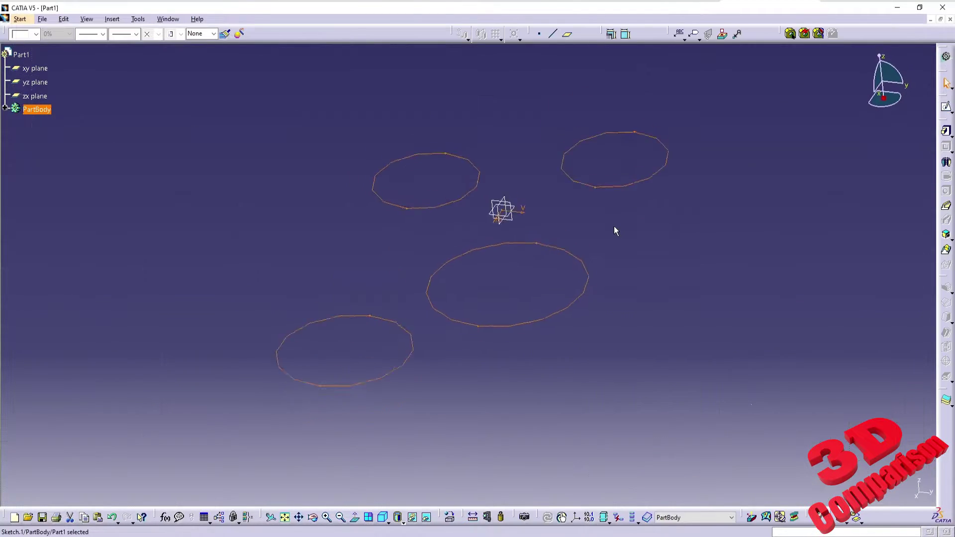
Pad the four sketched circles with the default 20mm length.
left_click(946, 131)
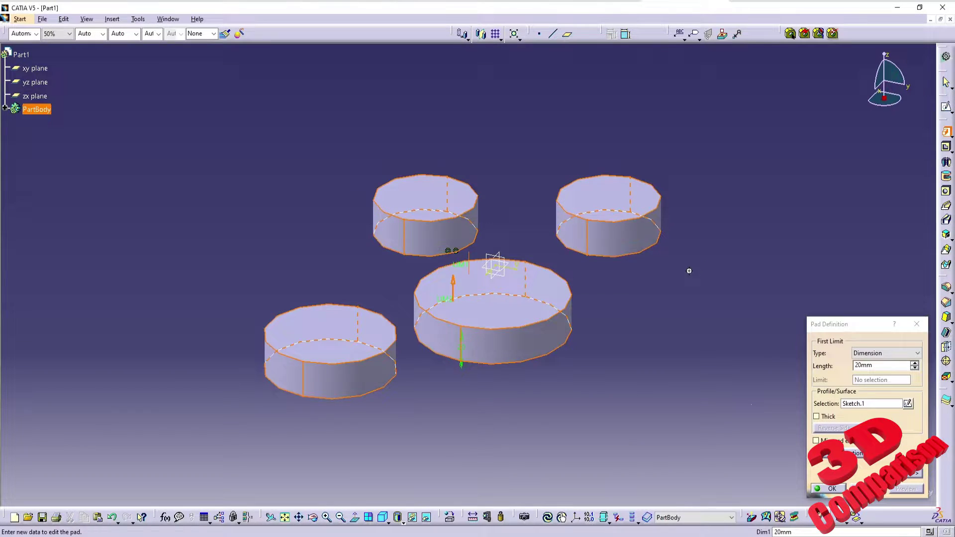
mouse_move(616, 243)
middle_mouse_down()
mouse_move(529, 303)
mouse_move(542, 292)
mouse_move(530, 288)
middle_mouse_up()
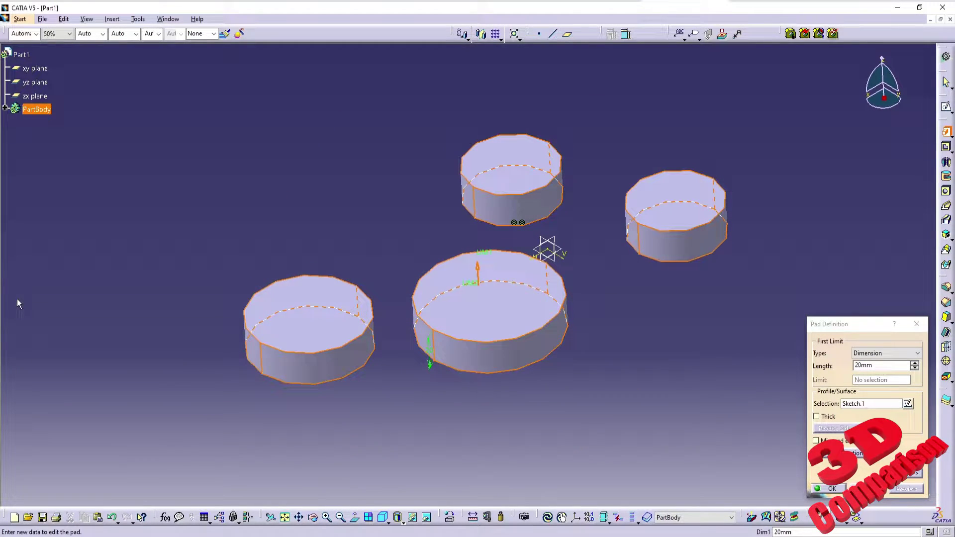
left_click(828, 488)
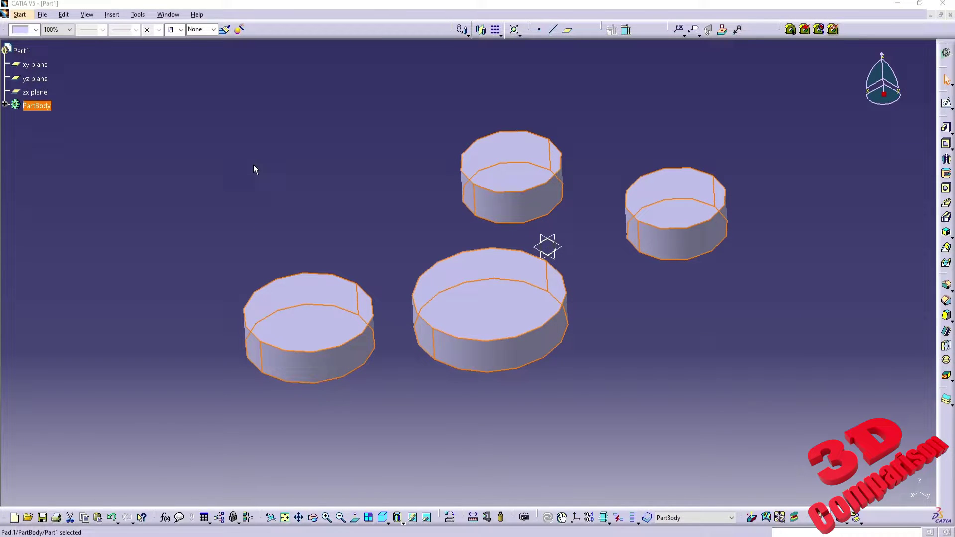
Reset the Tools > Options settings to defaults for all the tab pages.
left_click(139, 14)
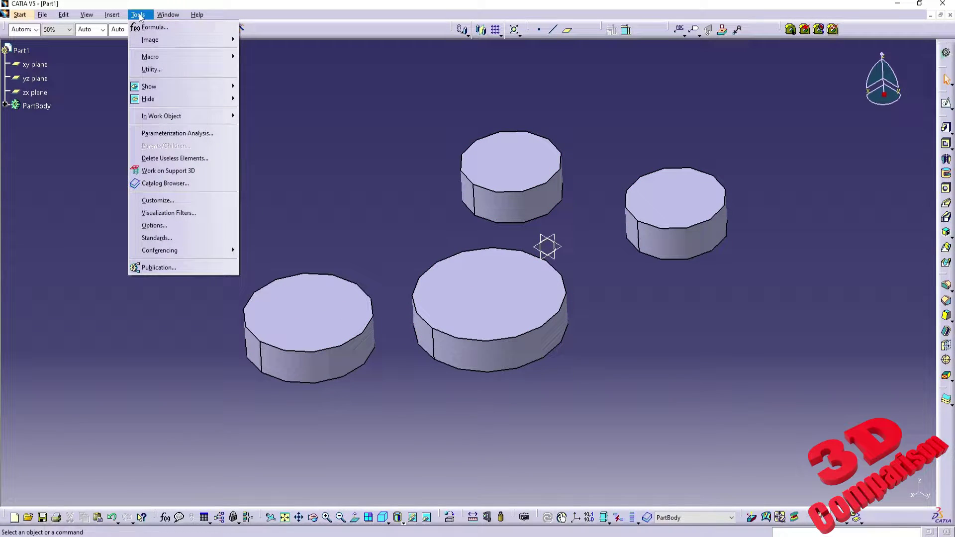
left_click(161, 227)
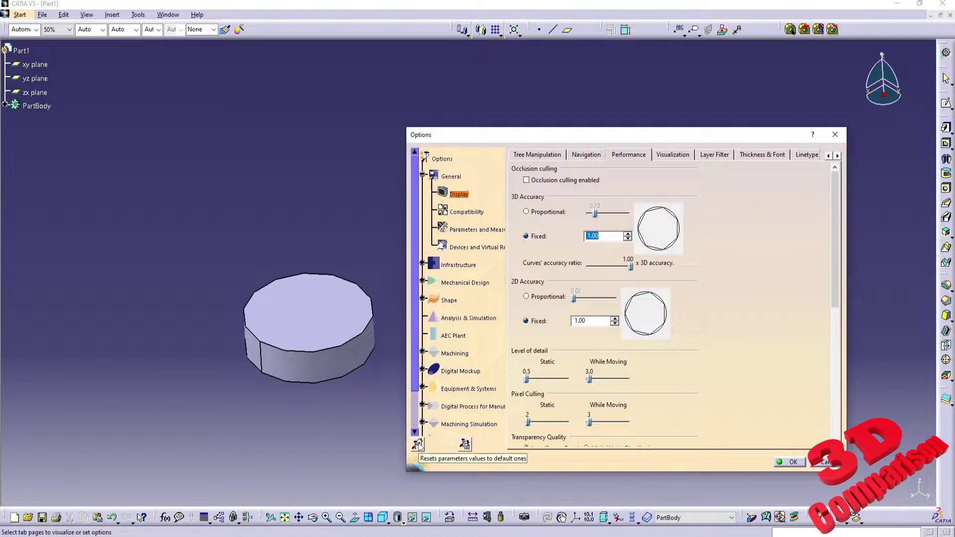
left_click(418, 445)
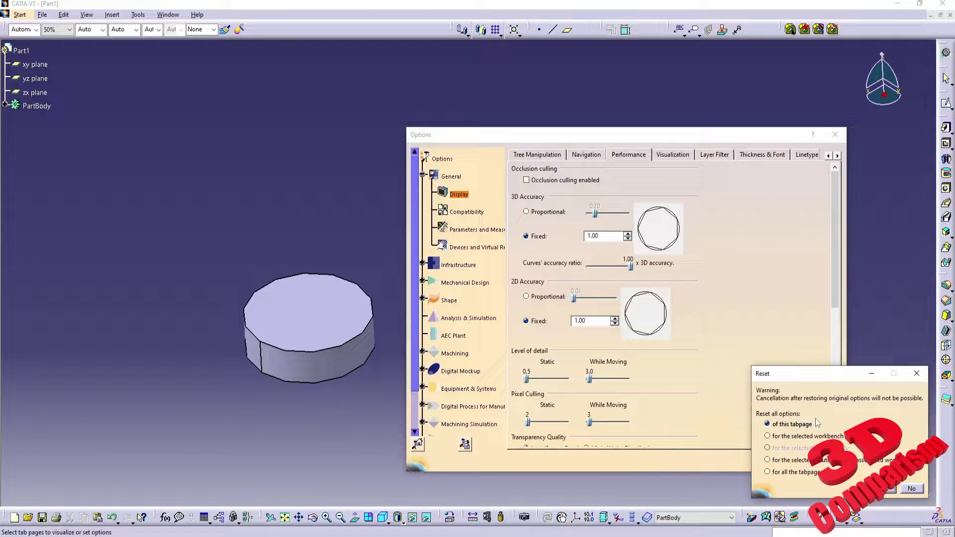
left_click(795, 474)
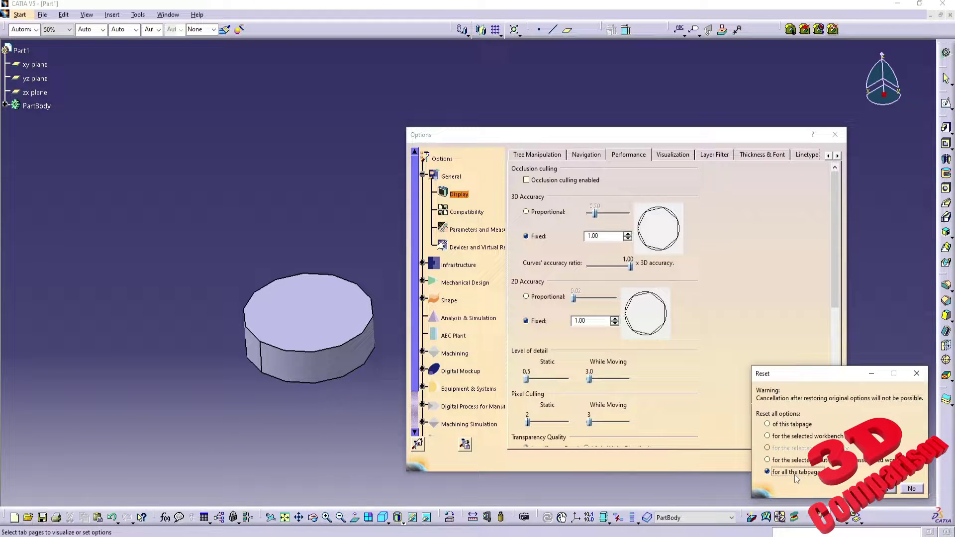
left_click(888, 491)
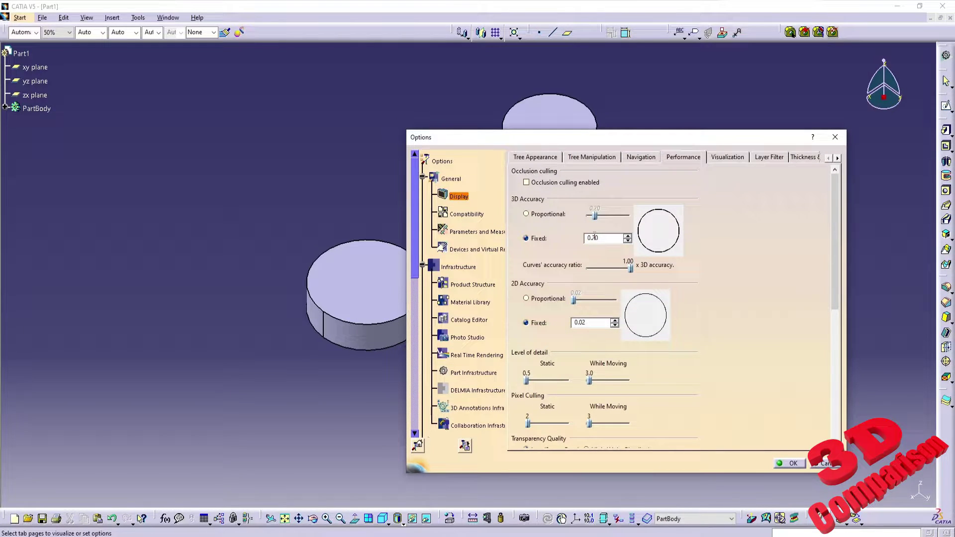
Set the fixed 3D accuracy under Display > Performance to 0.02.
left_click(591, 238)
type("0")
key("Return")
Accept the restart warning and the Options, then close Part1 without saving.
left_click(451, 180)
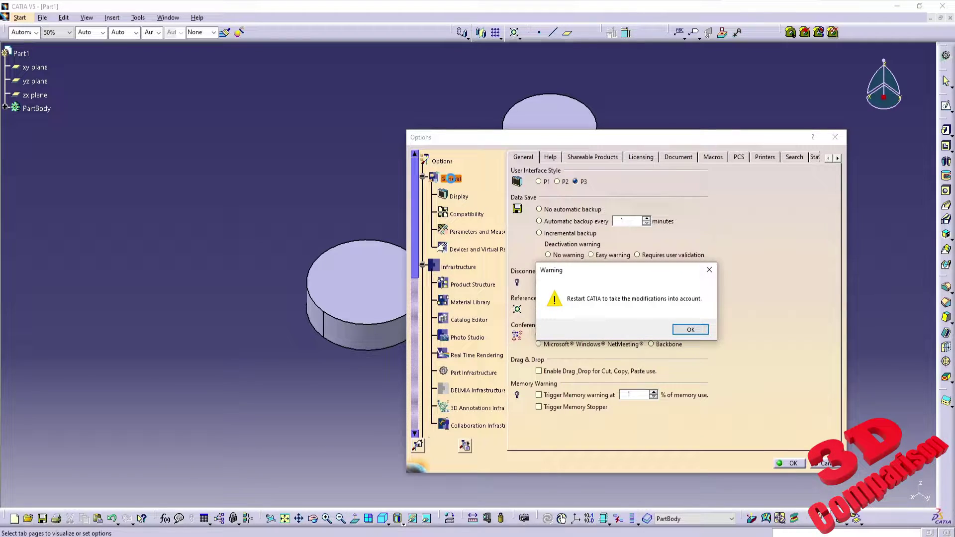
left_click_drag(603, 276, 586, 268)
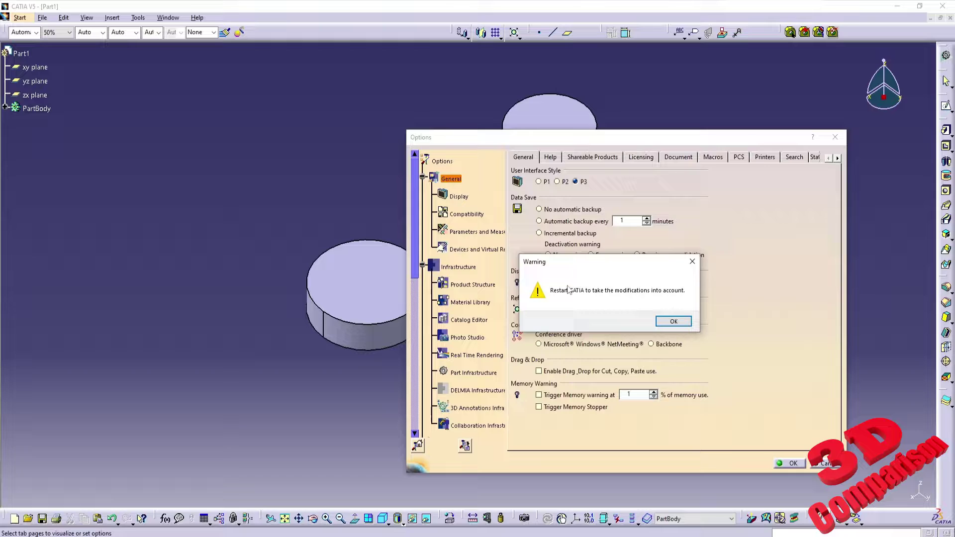
left_click(674, 322)
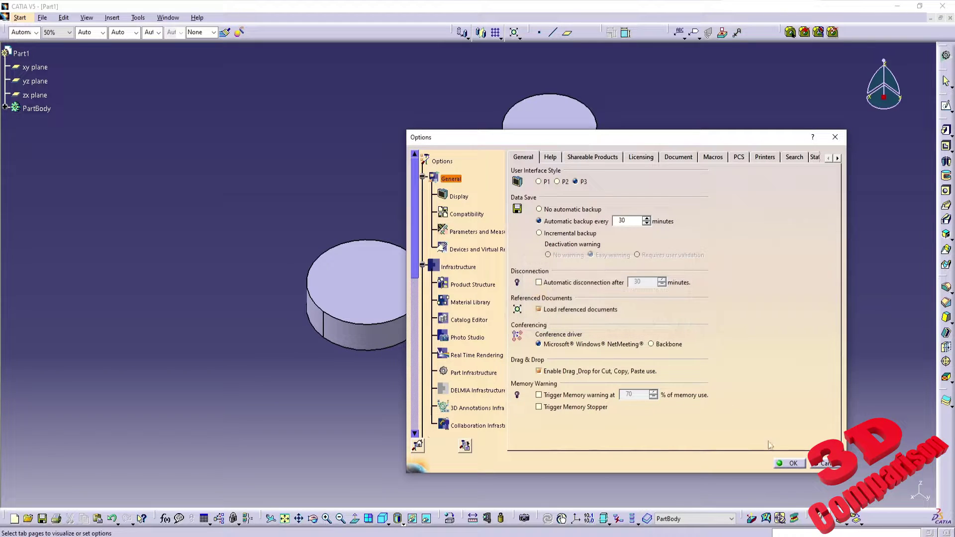
left_click(789, 463)
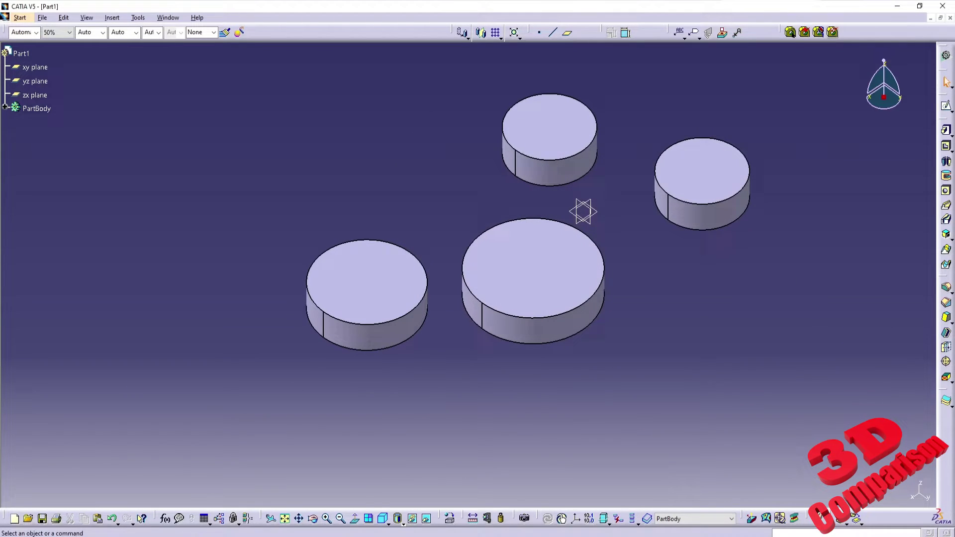
left_click(943, 6)
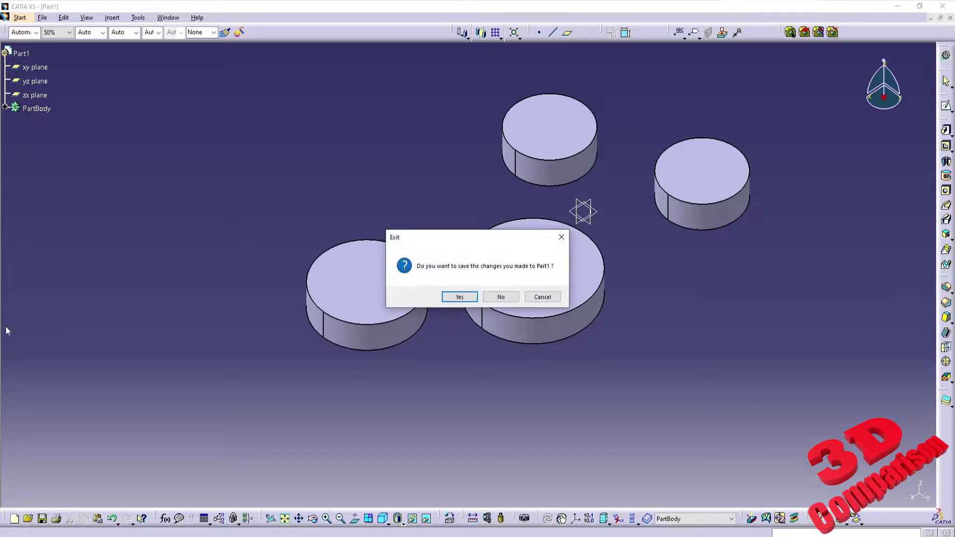
left_click(500, 298)
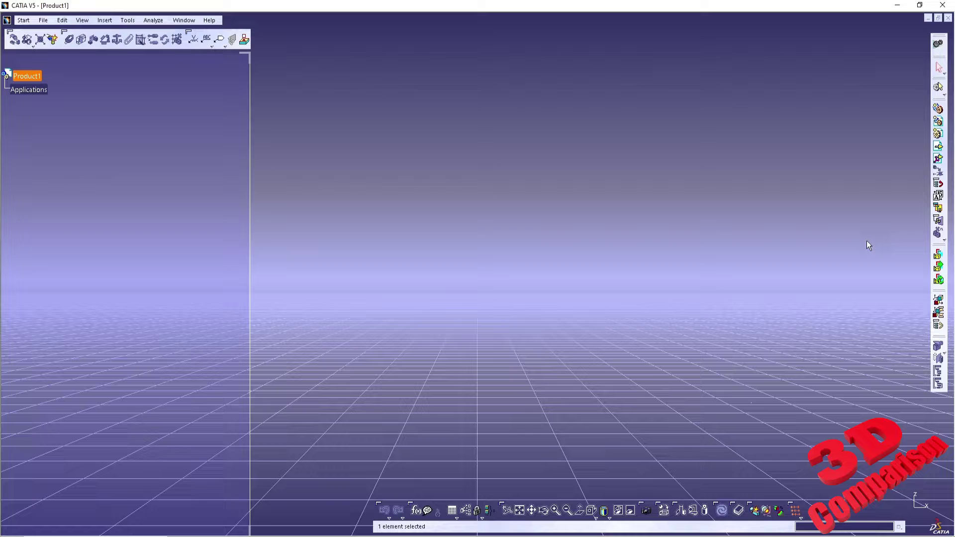
Choose P2 as the User Interface Style in Options > General and confirm.
left_click(128, 20)
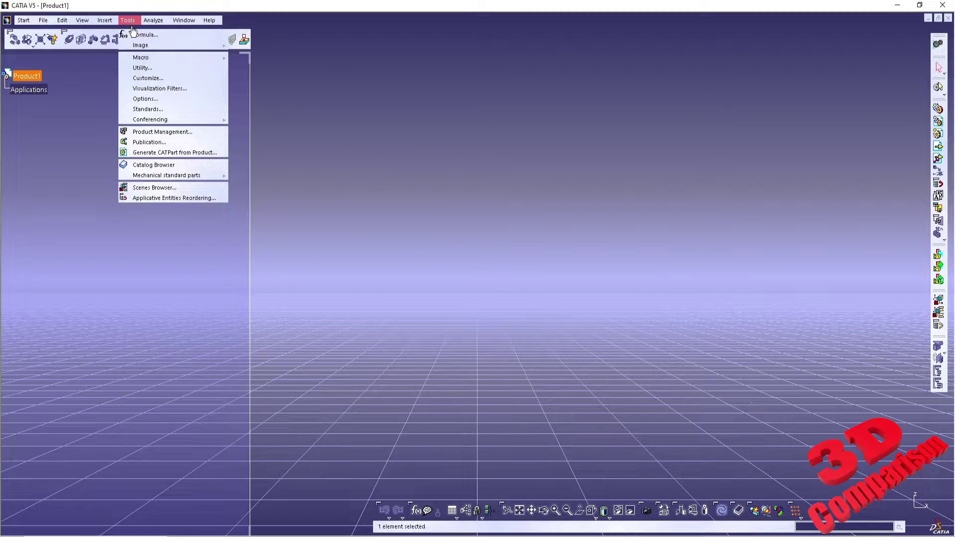
left_click(166, 100)
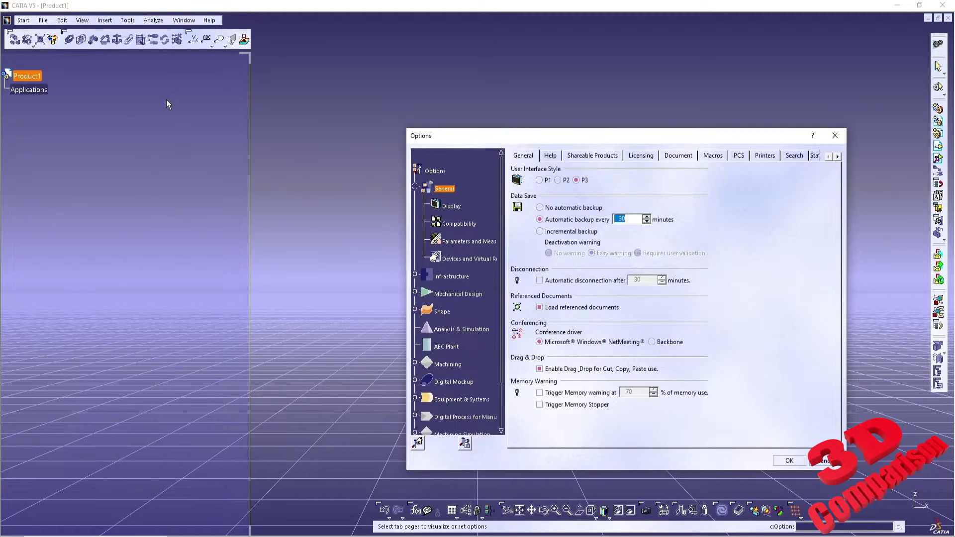
left_click(565, 180)
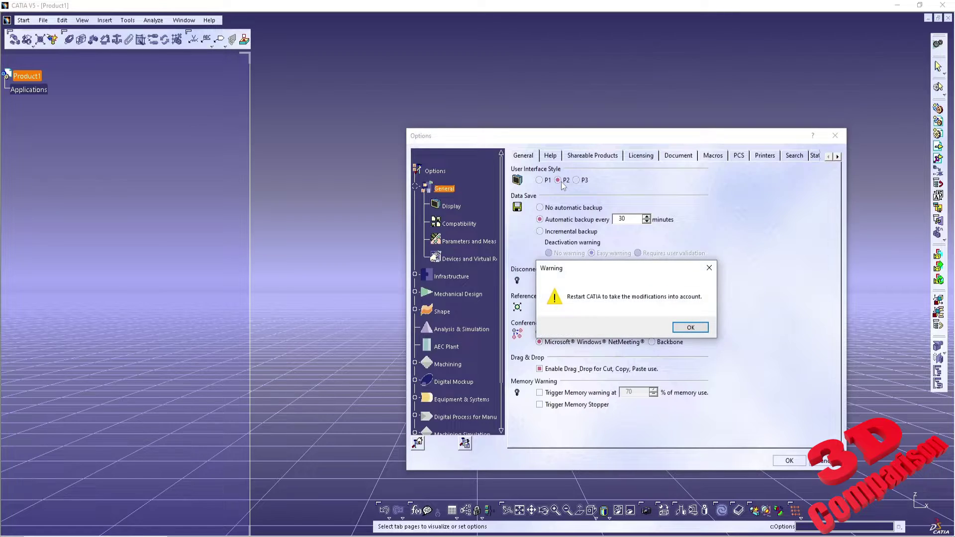
left_click(691, 327)
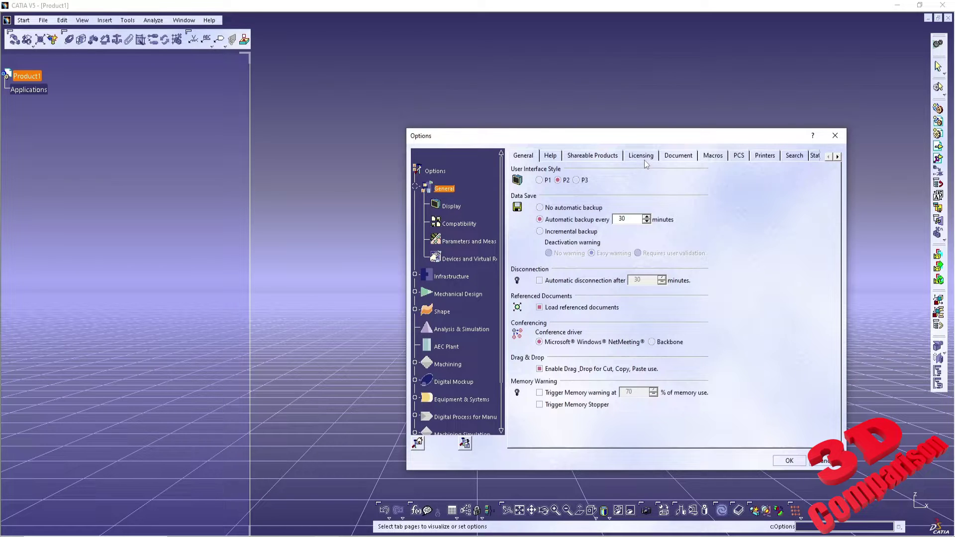
left_click(790, 461)
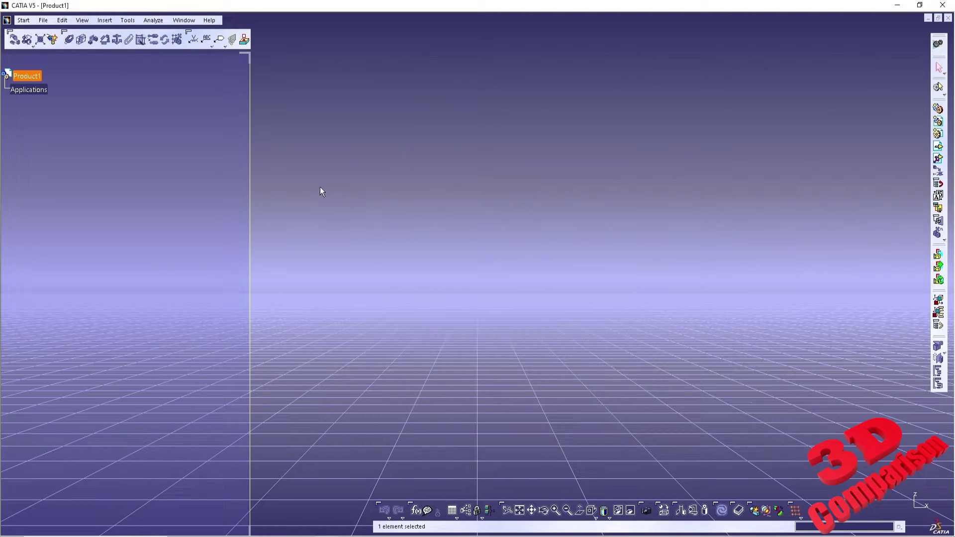
Close Product1 and create a new part via Start > Mechanical Design > Part Design.
left_click(941, 6)
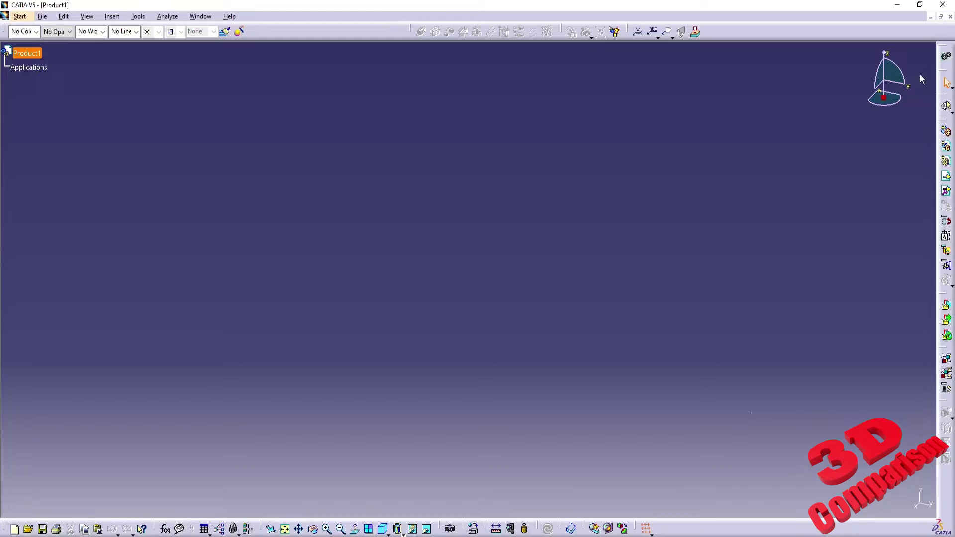
left_click(950, 17)
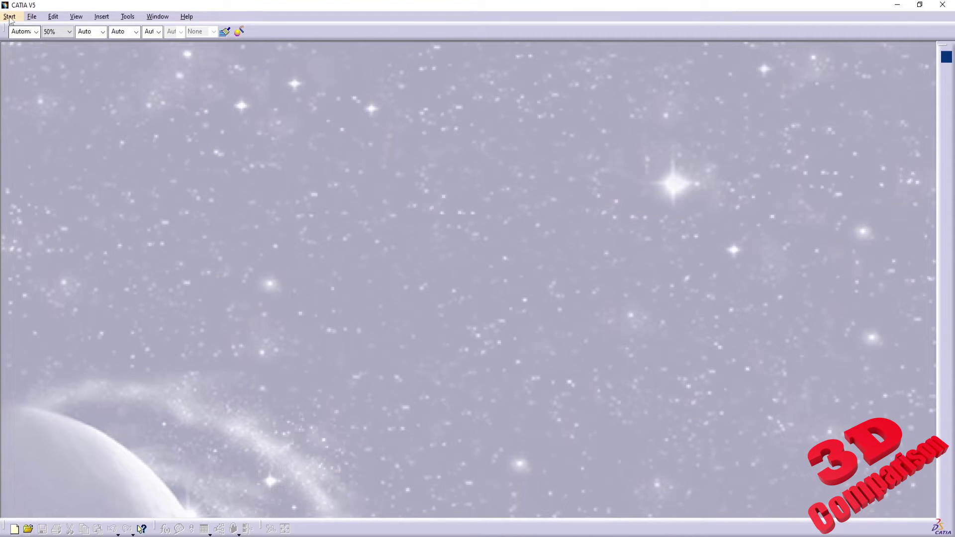
left_click(9, 16)
mouse_move(29, 43)
left_click(162, 42)
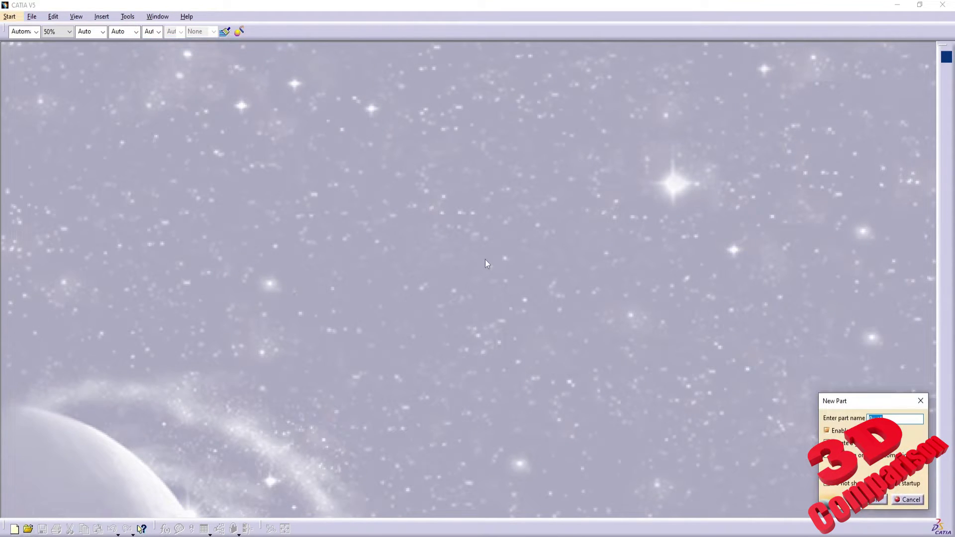
left_click(877, 501)
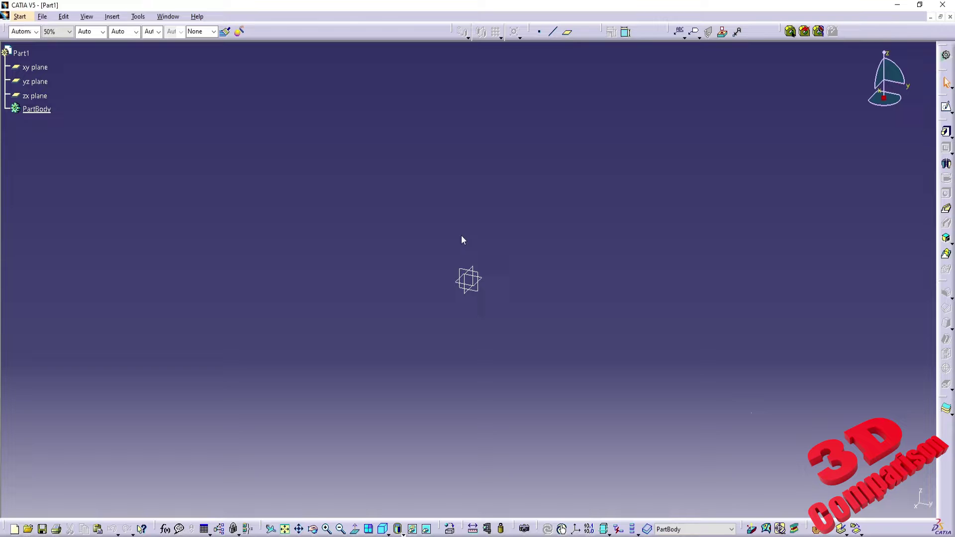
Start a new sketch on the xy plane of Part1.
left_click(478, 276)
left_click(946, 107)
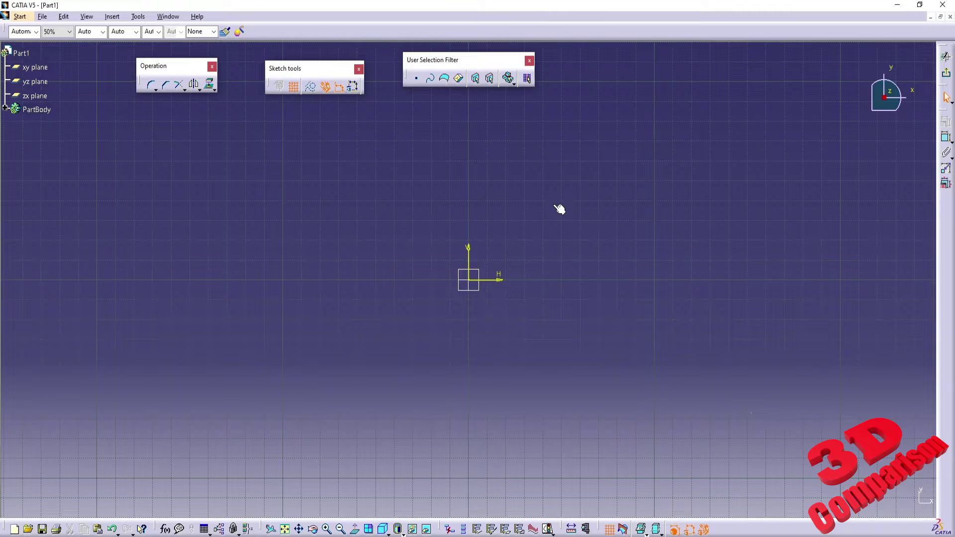
left_click(138, 18)
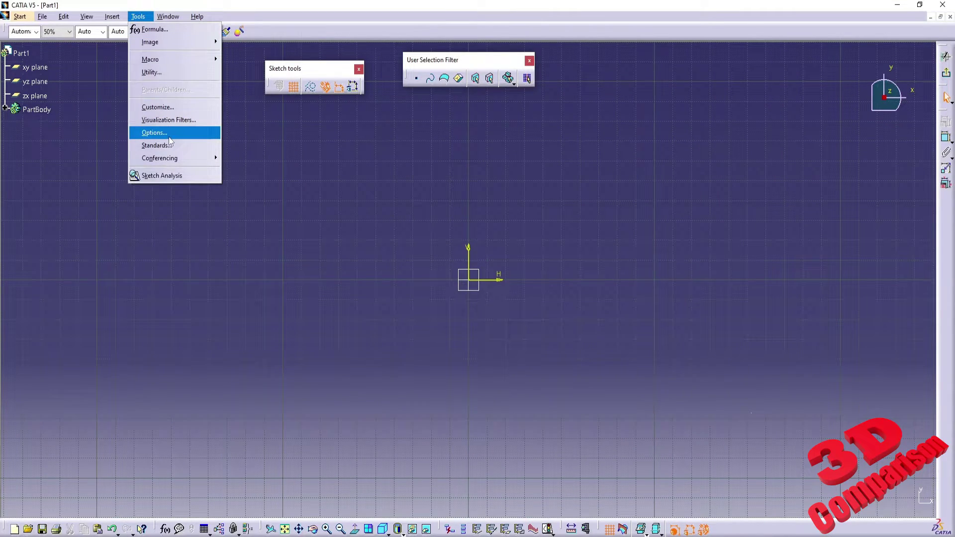
Restore all toolbar positions and all toolbar contents in Customize > Toolbars.
left_click(182, 107)
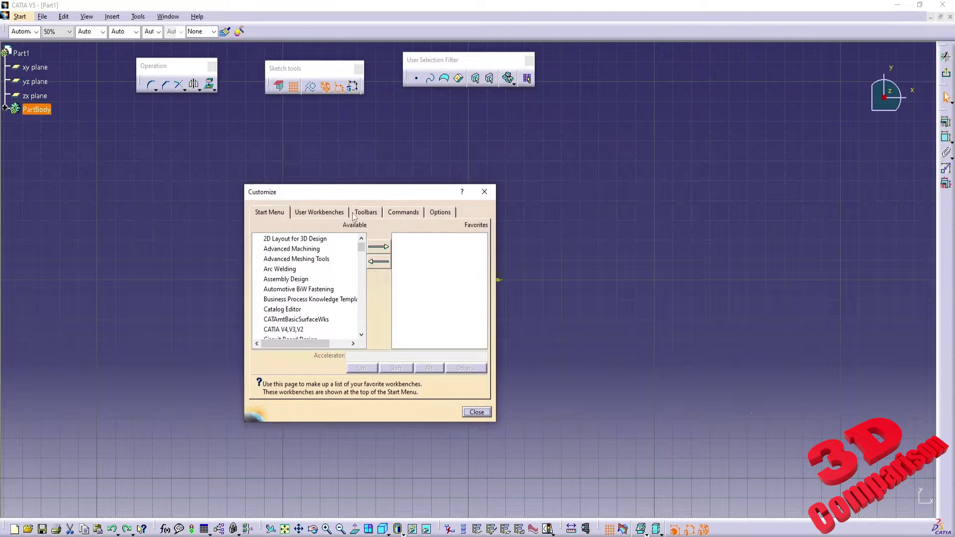
left_click(365, 213)
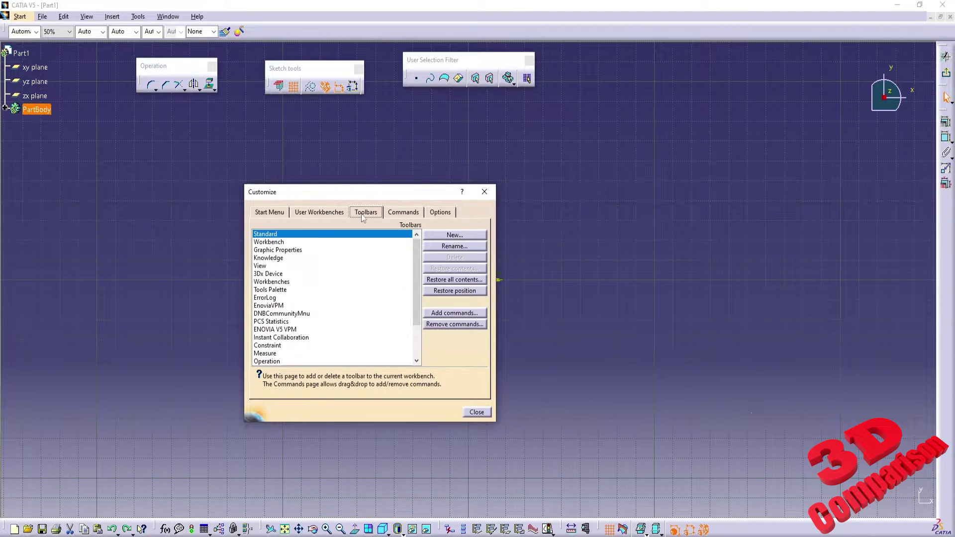
left_click(453, 291)
left_click(472, 301)
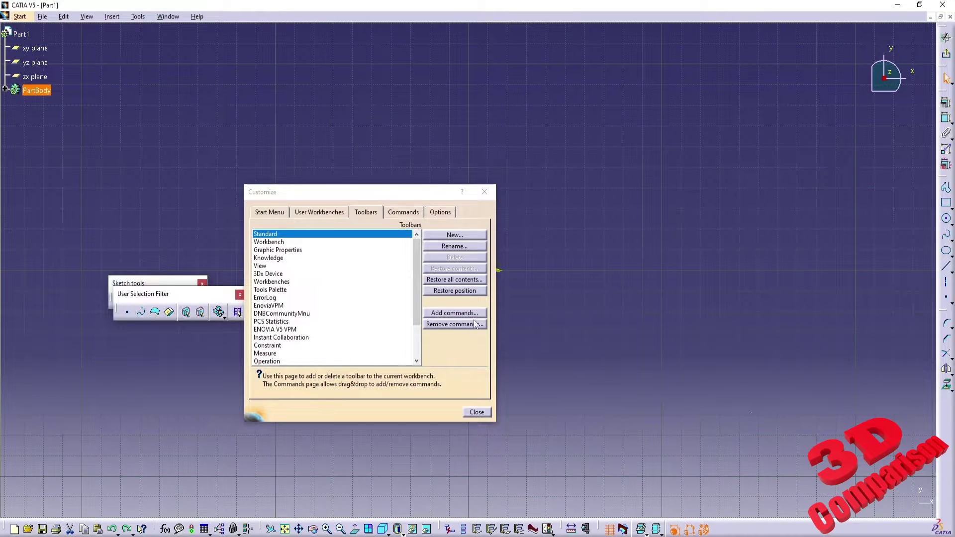
left_click(465, 281)
left_click(475, 303)
left_click(482, 413)
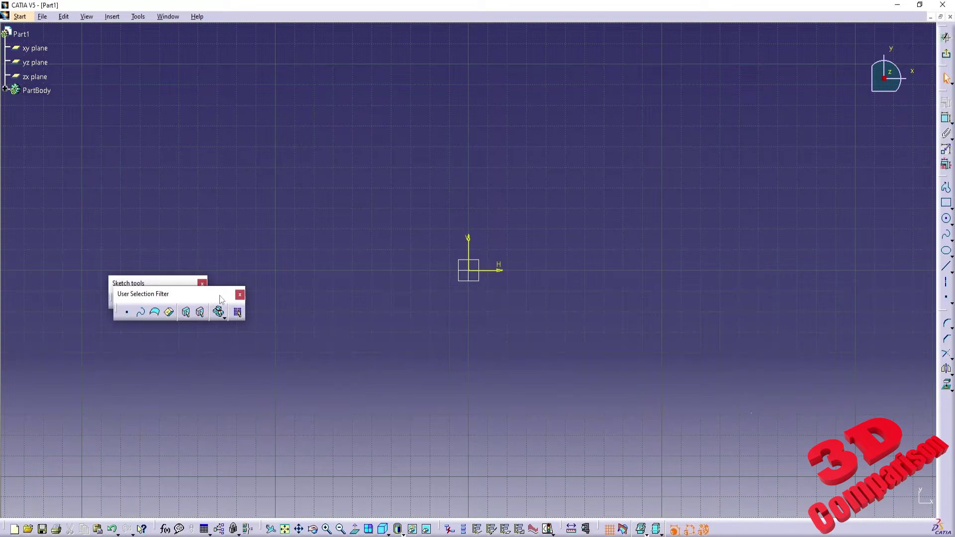
Dock User Selection Filter and Sketch tools in the top row and show Graphic Properties.
left_click_drag(742, 22, 746, 25)
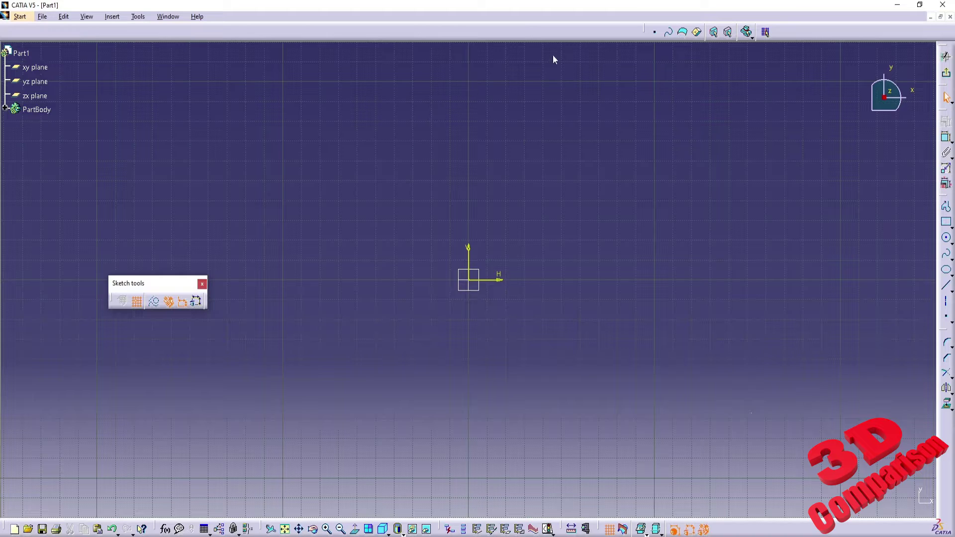
left_click_drag(393, 31, 393, 31)
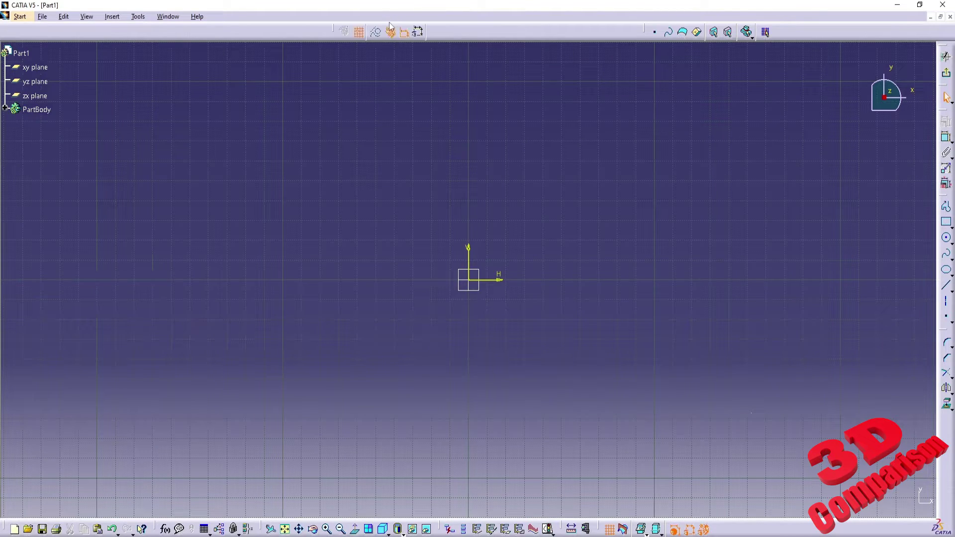
right_click(273, 33)
left_click(309, 65)
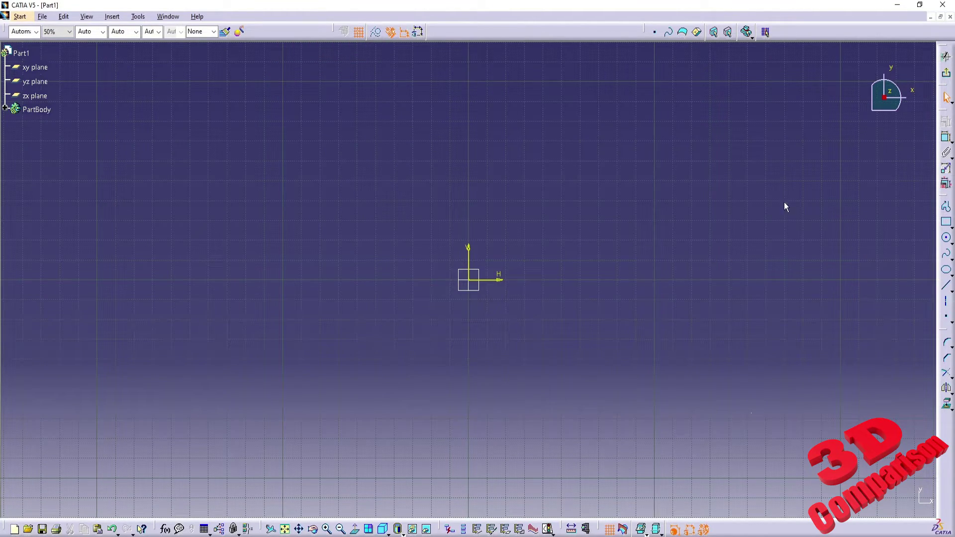
Exit the sketch to Part Design and restore all toolbars to their default positions.
left_click(948, 76)
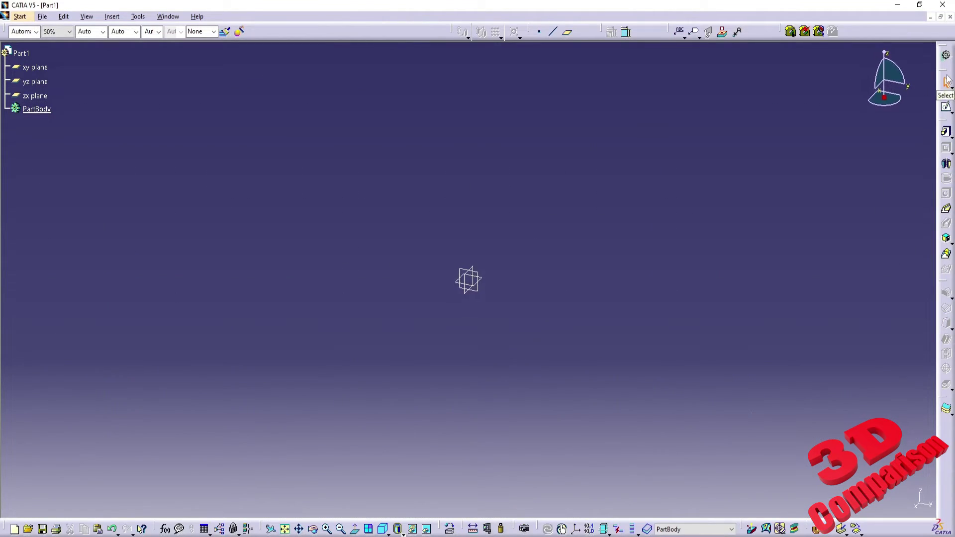
left_click(138, 16)
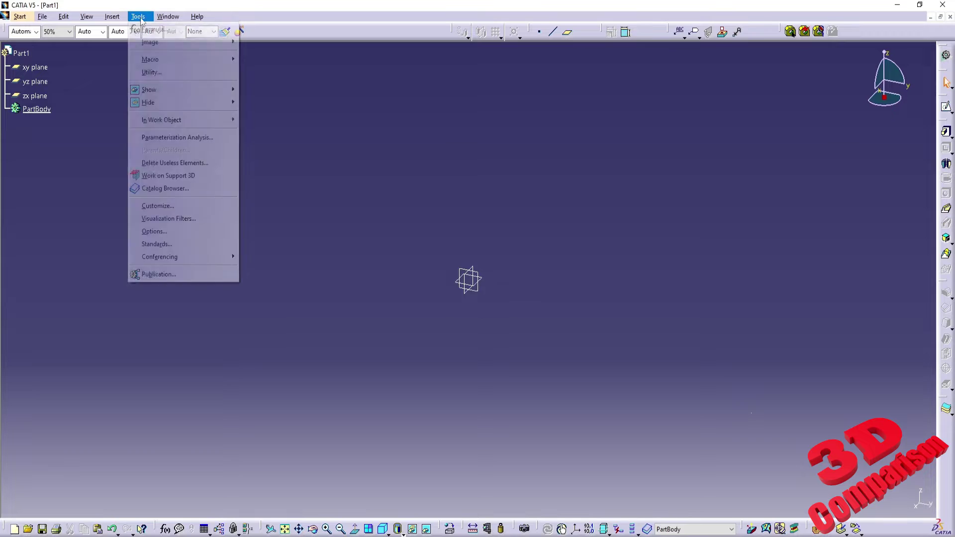
left_click(186, 205)
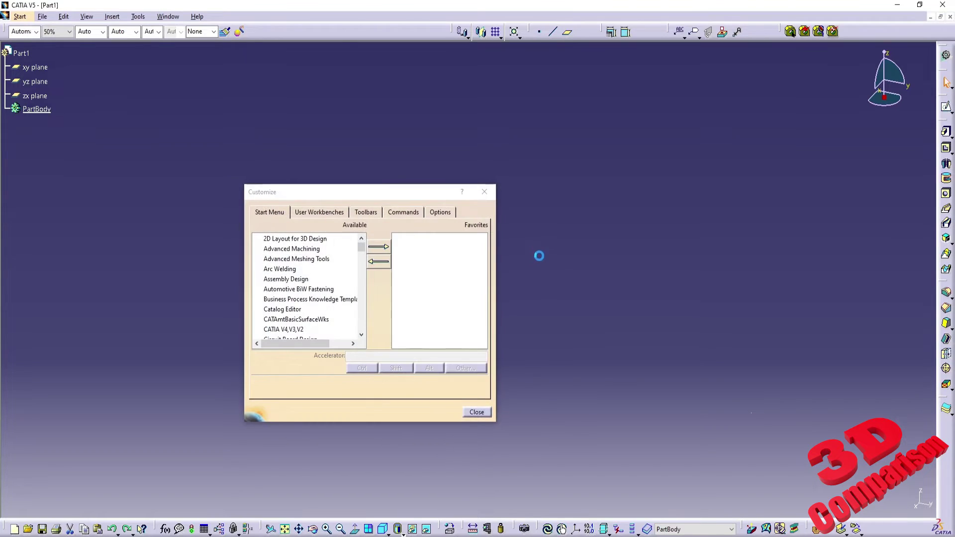
left_click(367, 213)
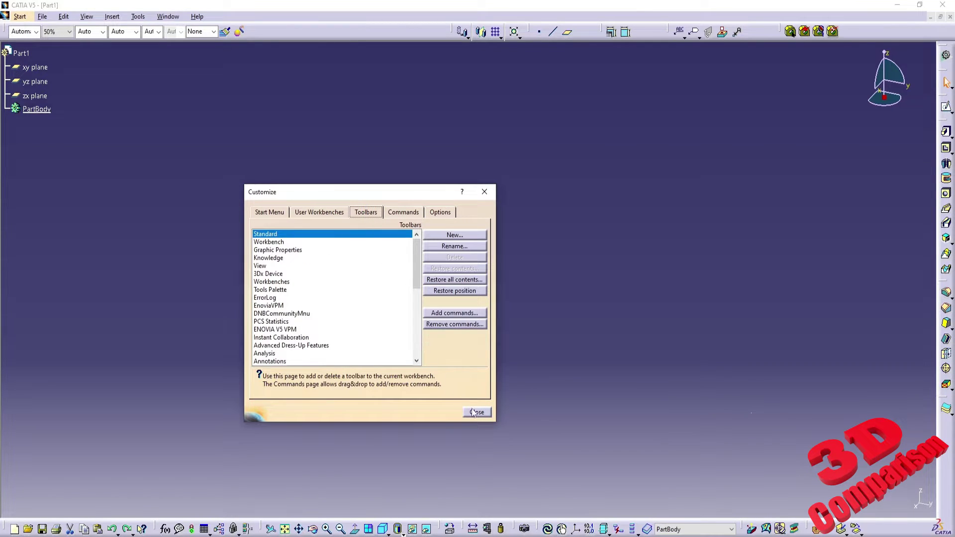
left_click(455, 291)
left_click(470, 302)
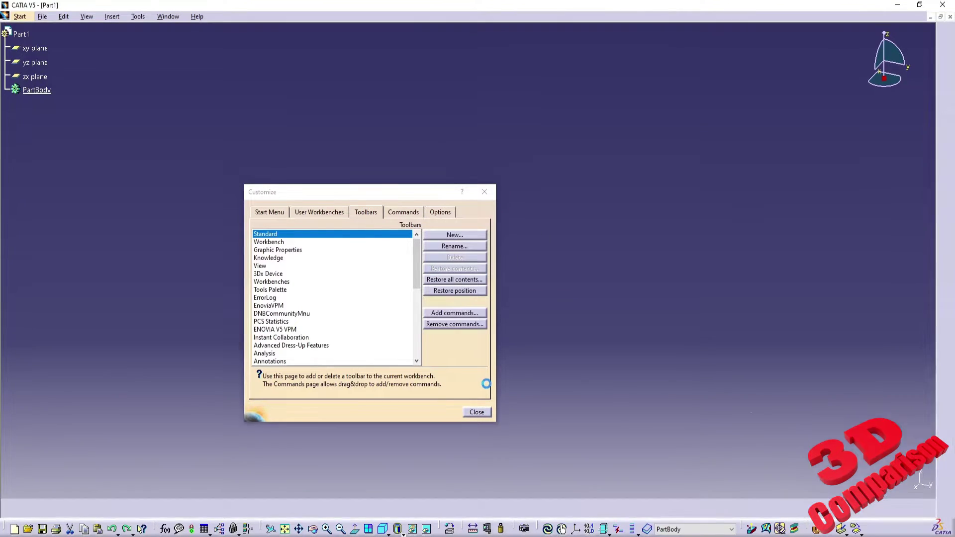
left_click(477, 413)
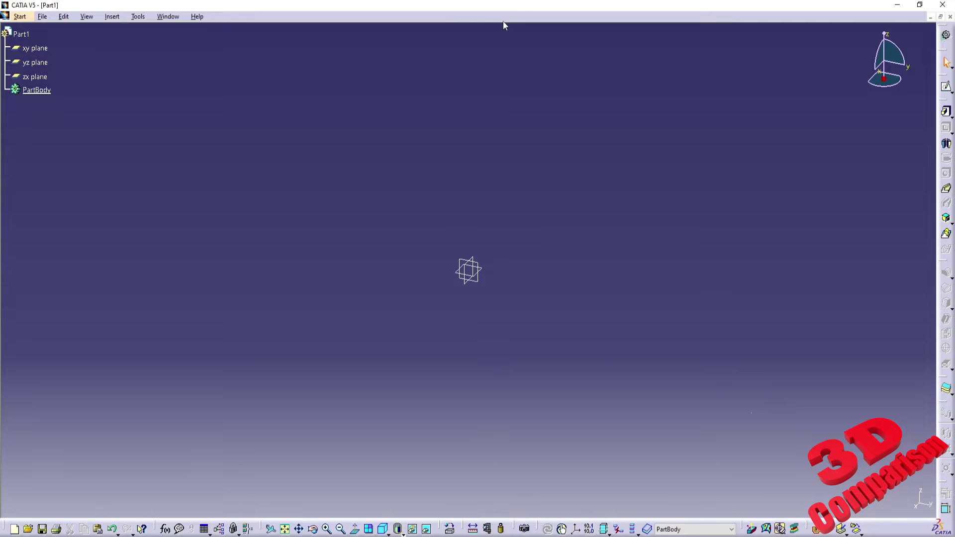
Show the Graphic Properties and User Selection Filter toolbars, docking a toolbar in the top row.
right_click(460, 31)
left_click(498, 53)
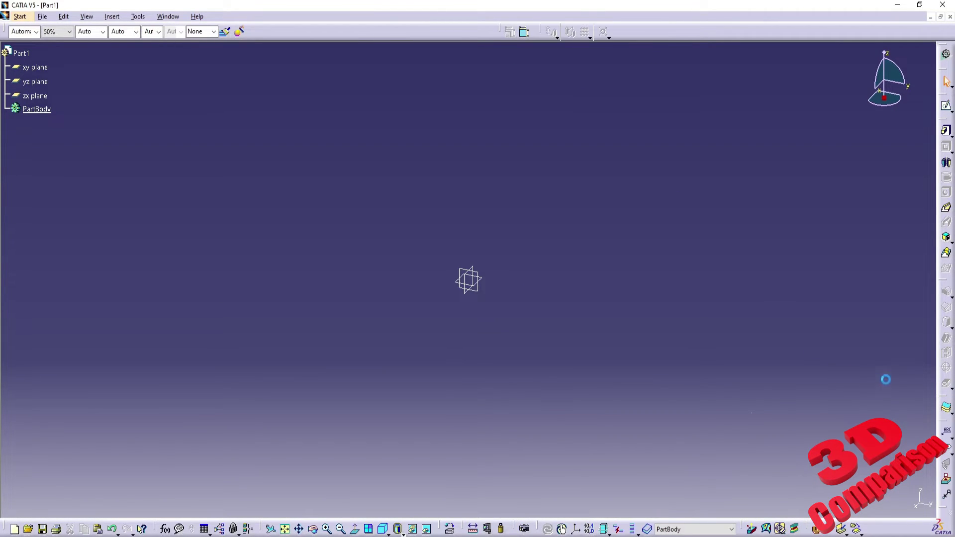
left_click_drag(489, 52, 459, 34)
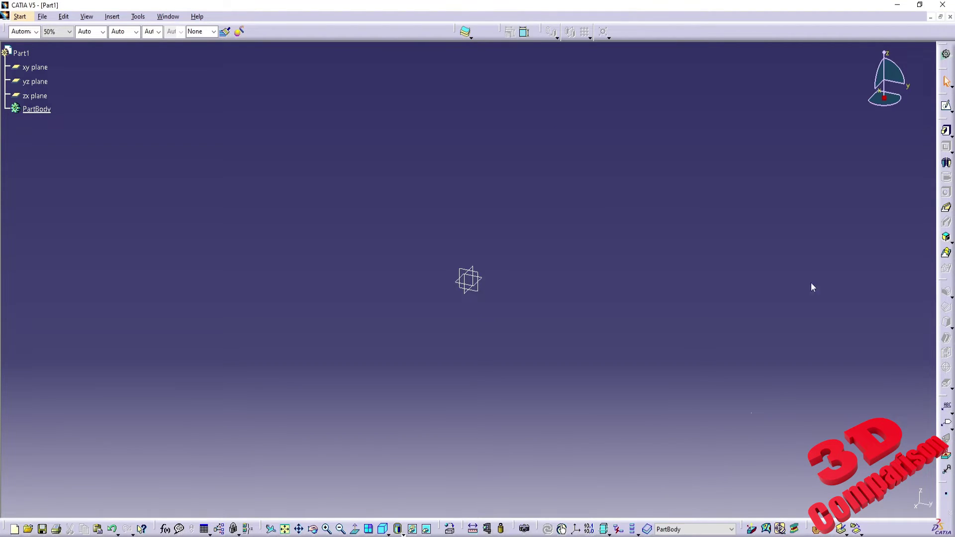
right_click(636, 30)
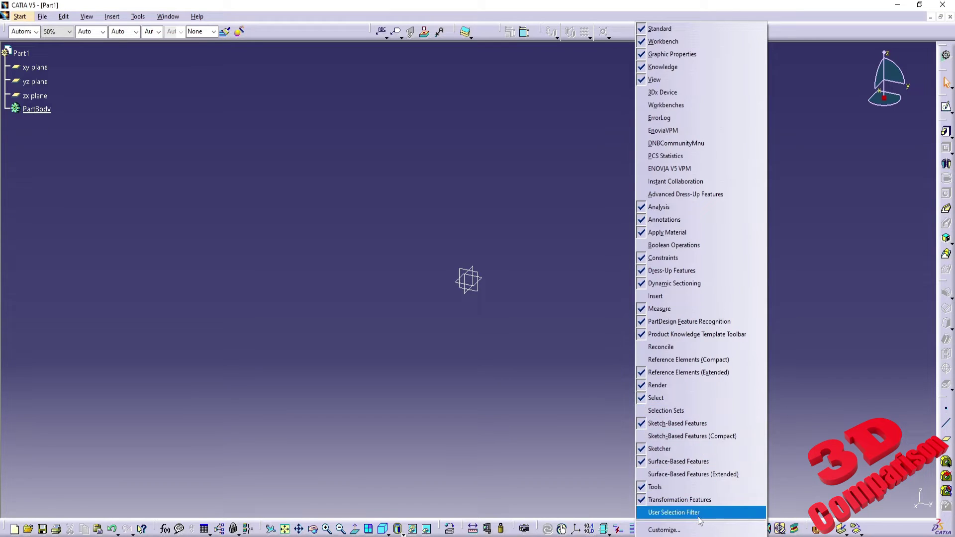
left_click(671, 512)
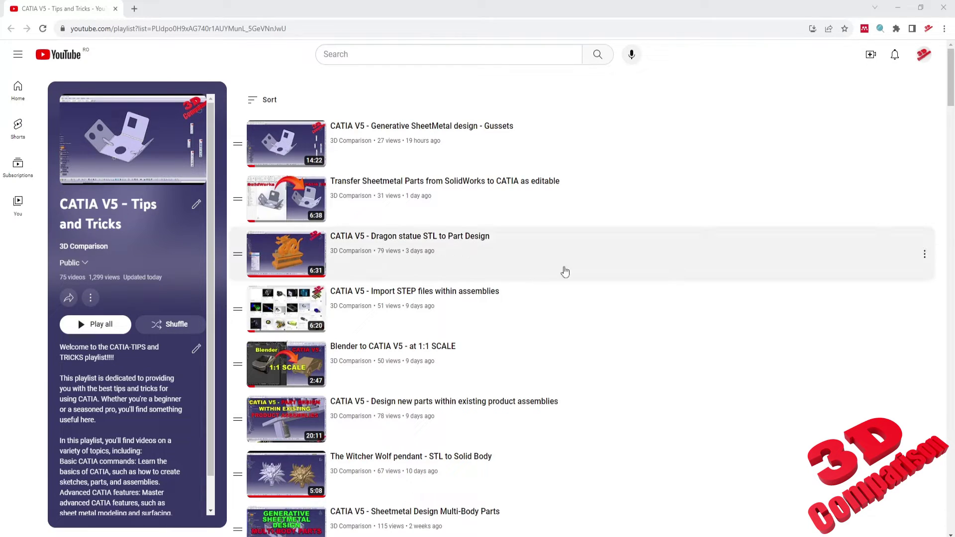
Scroll down the 'CATIA V5 - Tips and Tricks' playlist to its older videos.
scroll(670, 270, "down", 2)
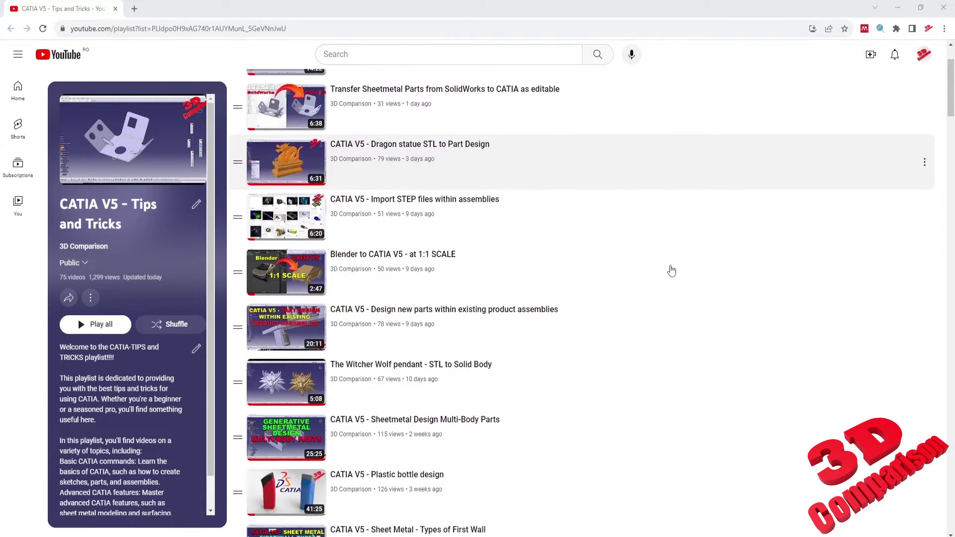
scroll(672, 271, "down", 2)
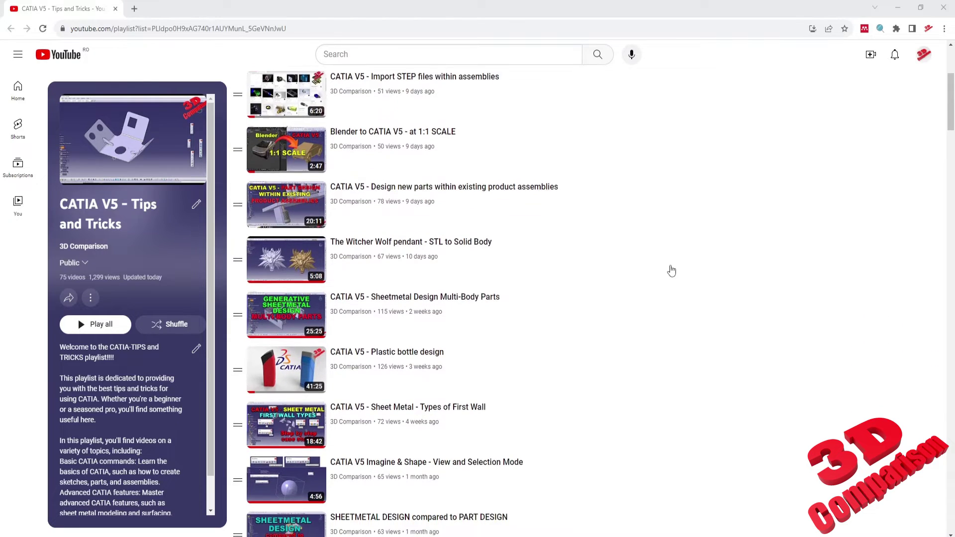
scroll(672, 271, "down", 2)
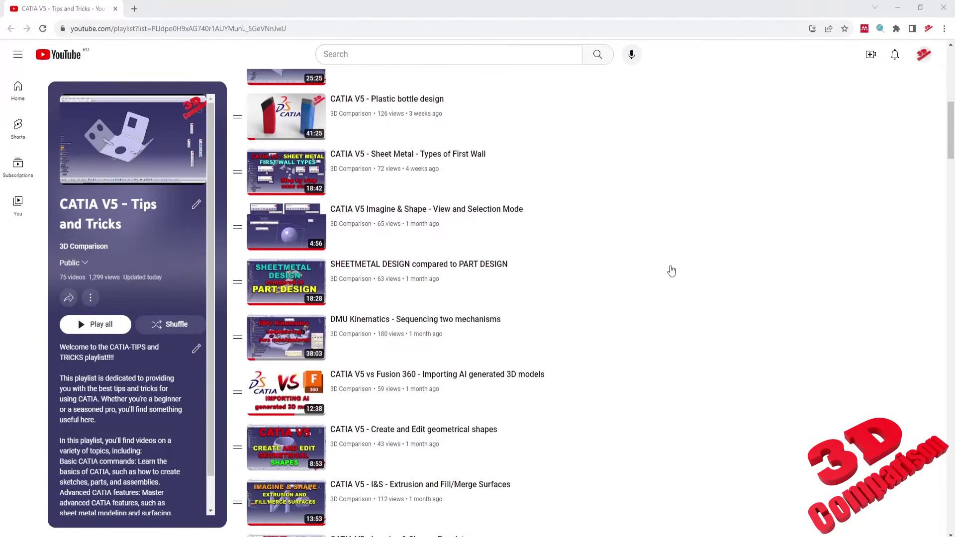
scroll(672, 270, "down", 2)
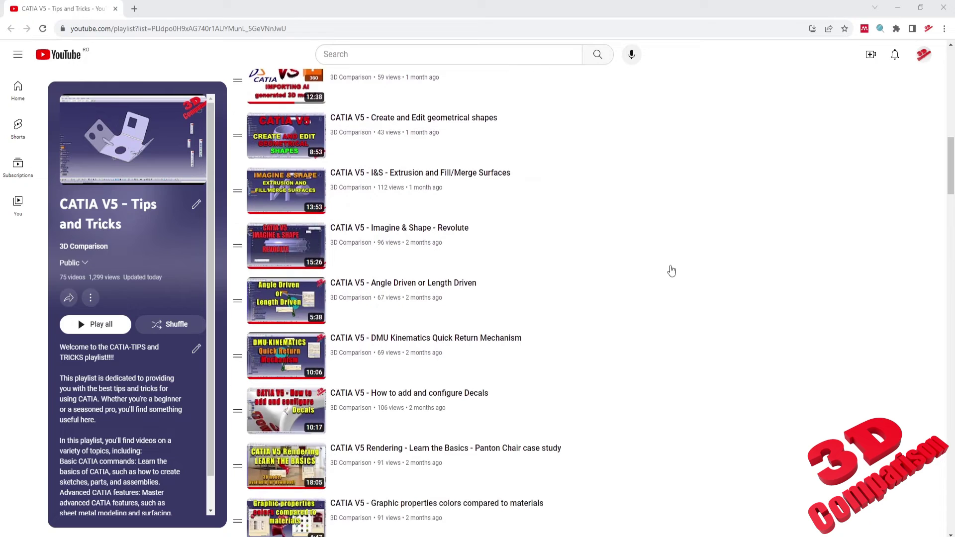
scroll(671, 271, "down", 5)
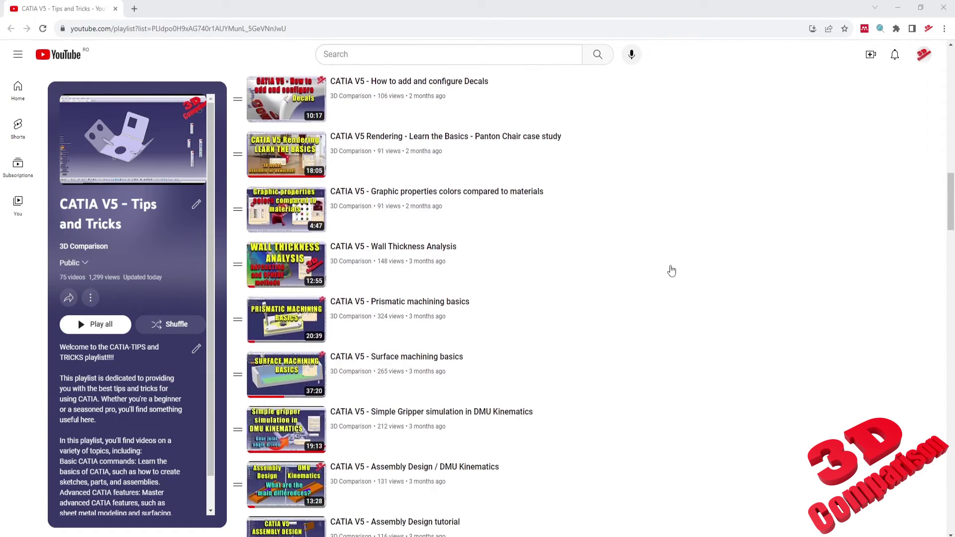
scroll(672, 270, "down", 3)
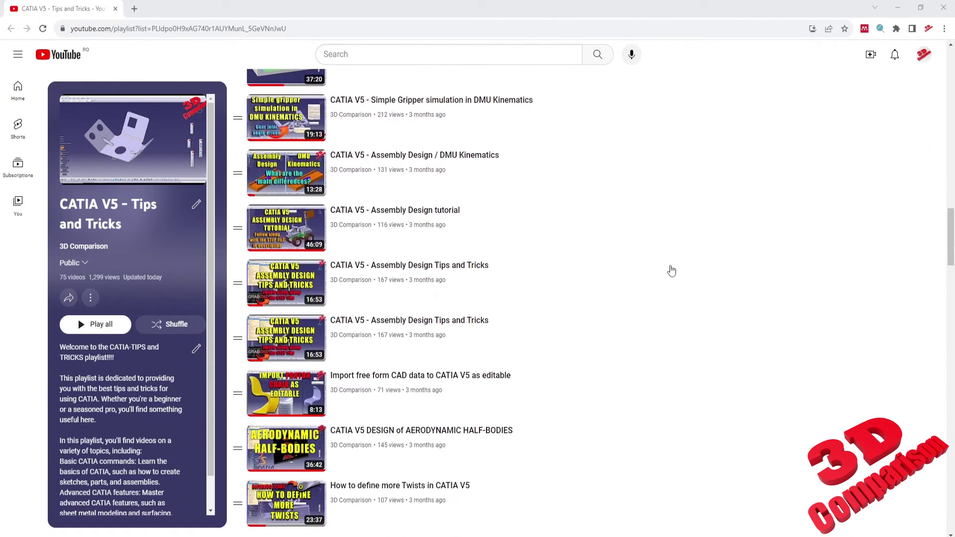
scroll(671, 271, "down", 6)
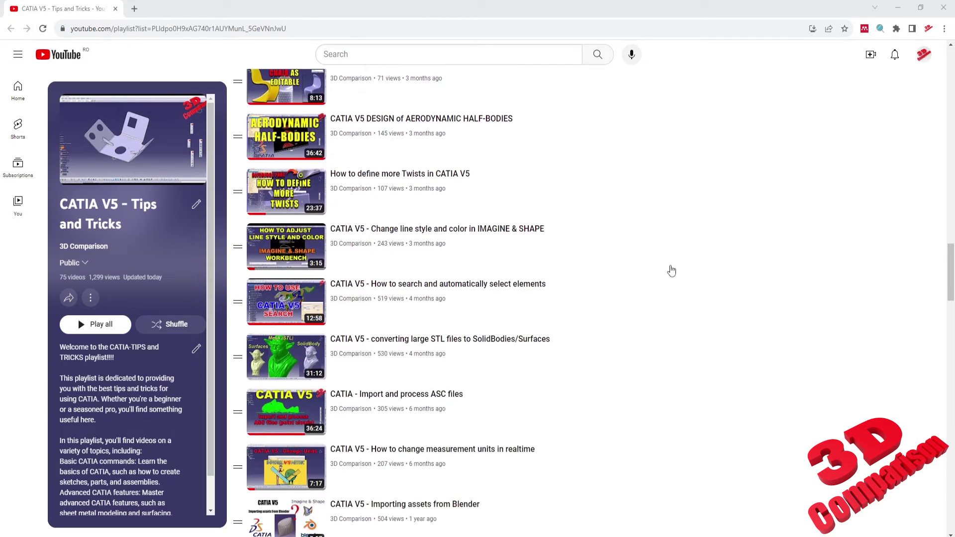
scroll(672, 271, "down", 6)
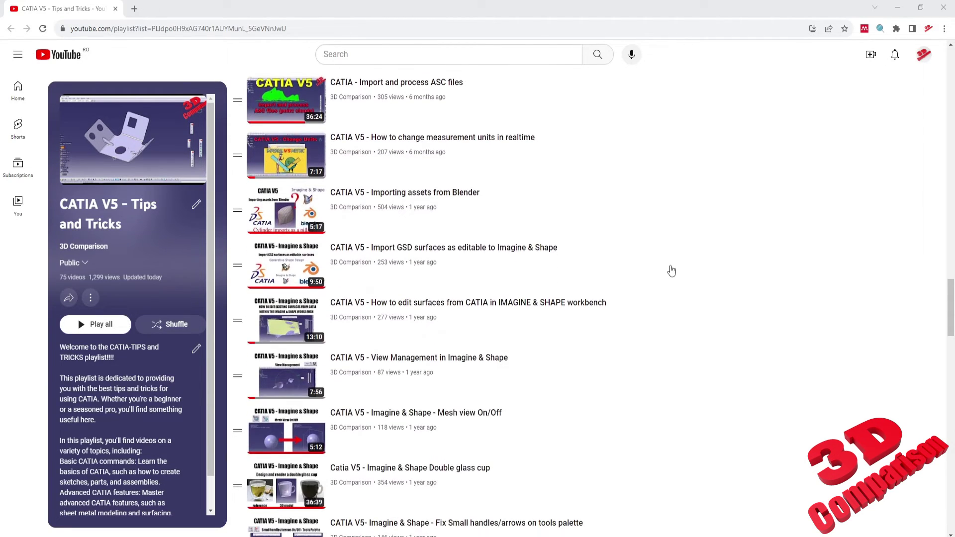
scroll(671, 271, "down", 6)
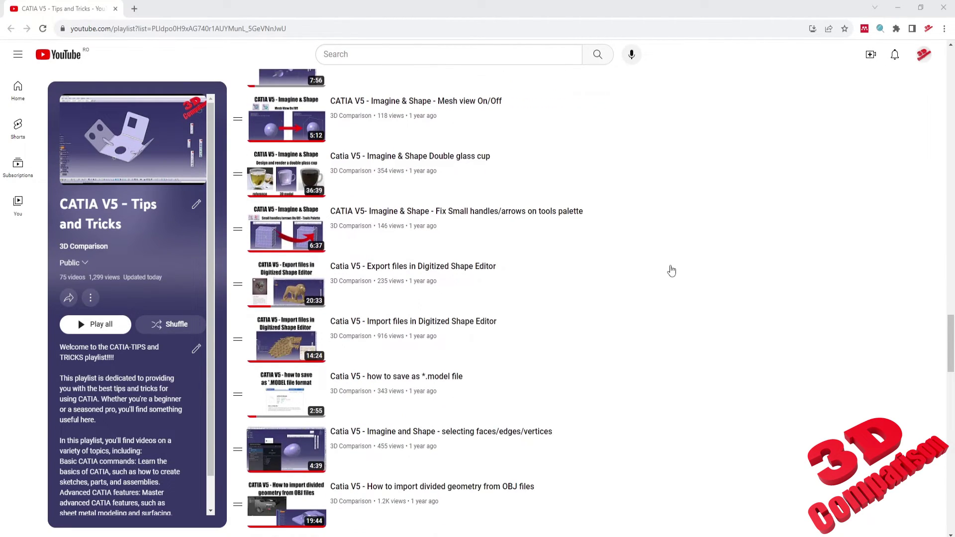
scroll(672, 271, "down", 7)
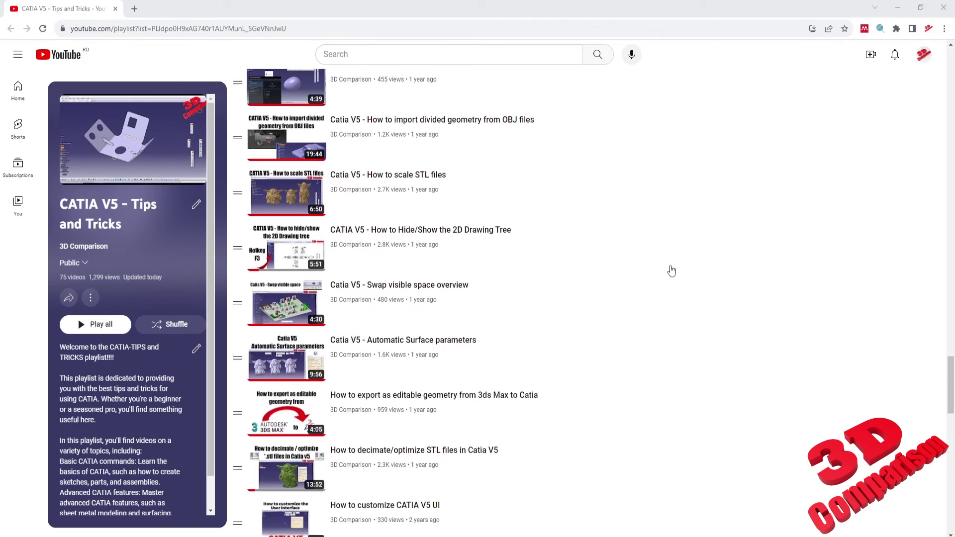
scroll(671, 271, "down", 14)
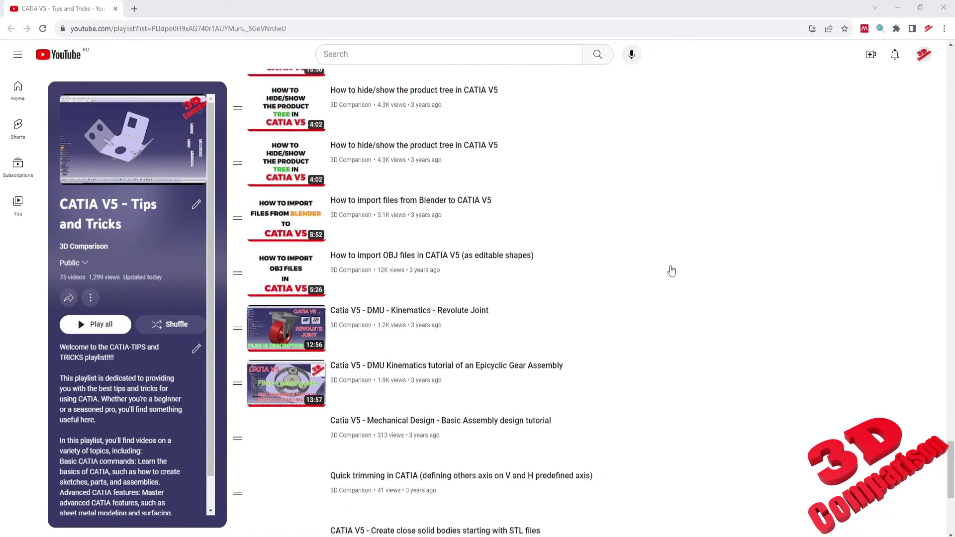